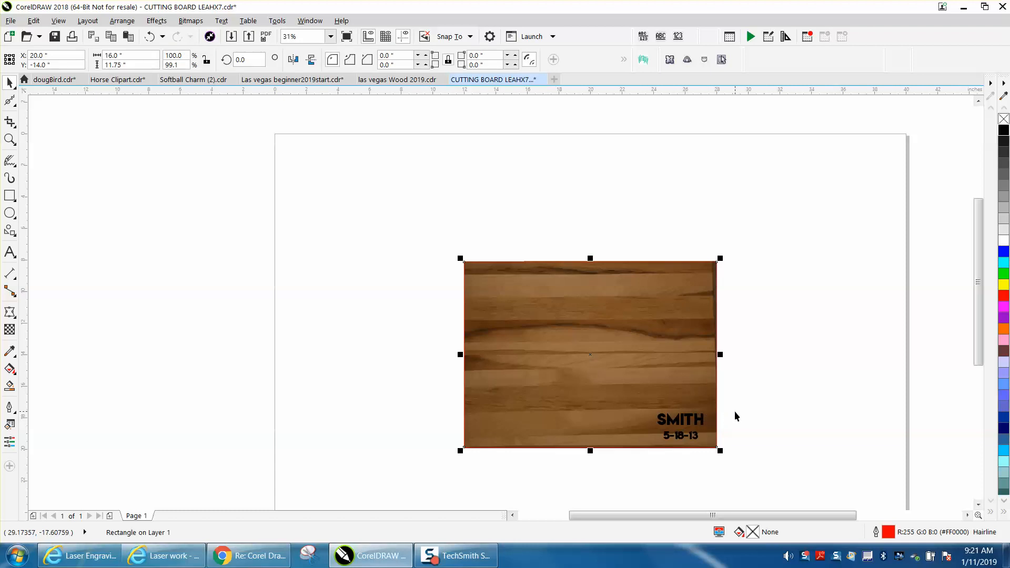
Step: Set the nudge distance to 20 inches, and nudge the red rectangle left and the wood photo up, clear of the text
left_click(383, 321)
left_click(389, 59)
type("20")
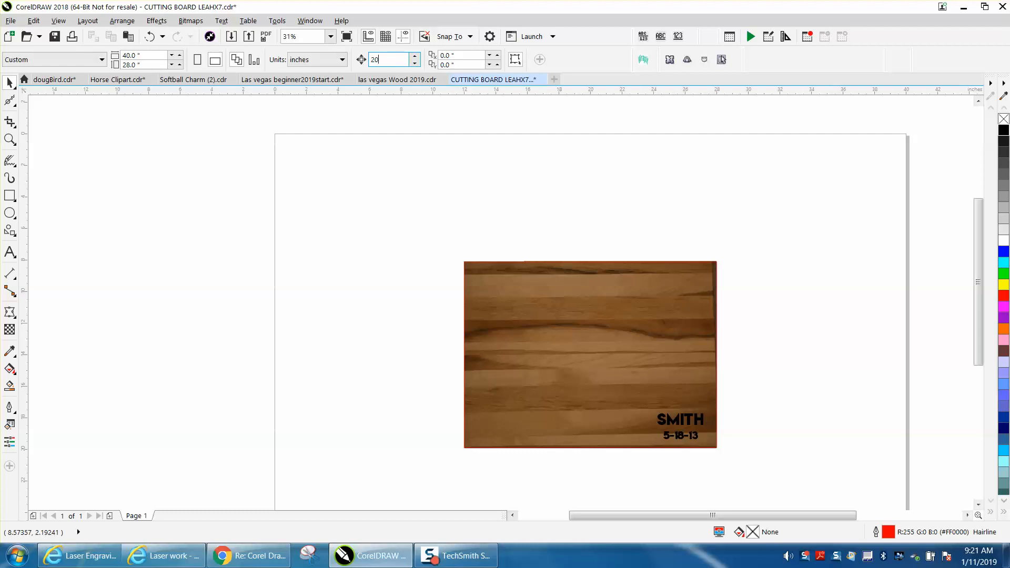
left_click(546, 288)
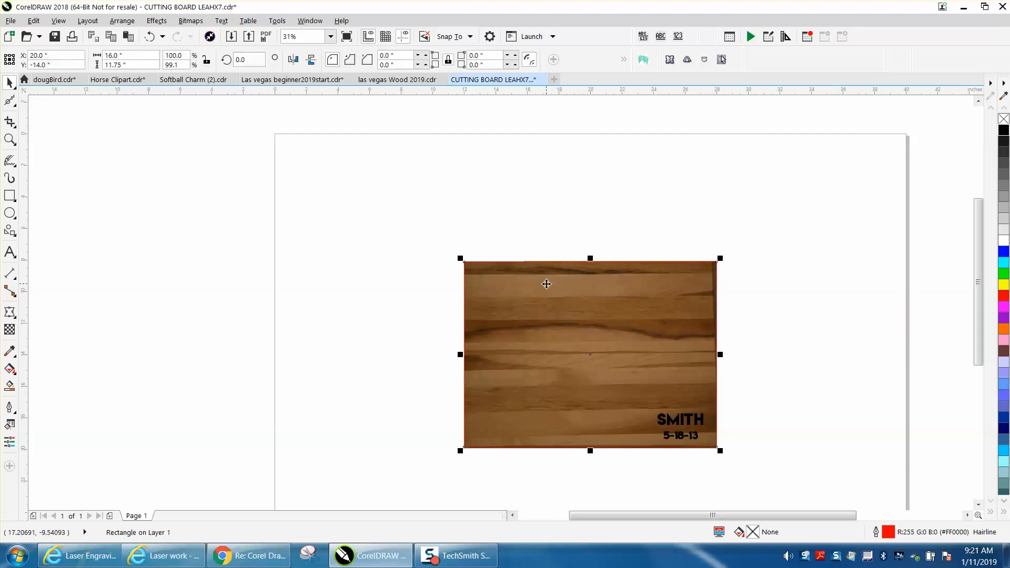
key("Left")
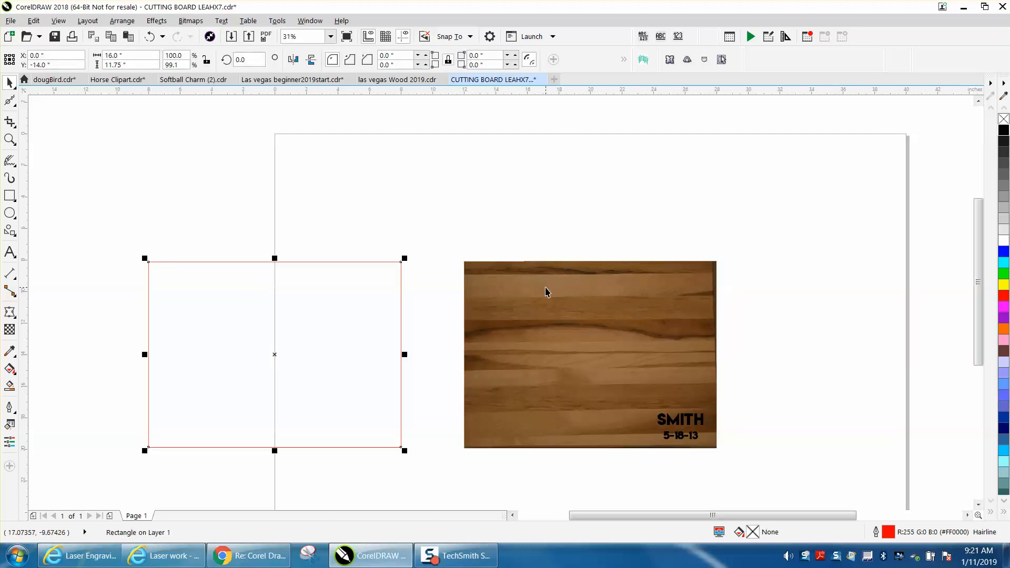
left_click(546, 288)
key("Up")
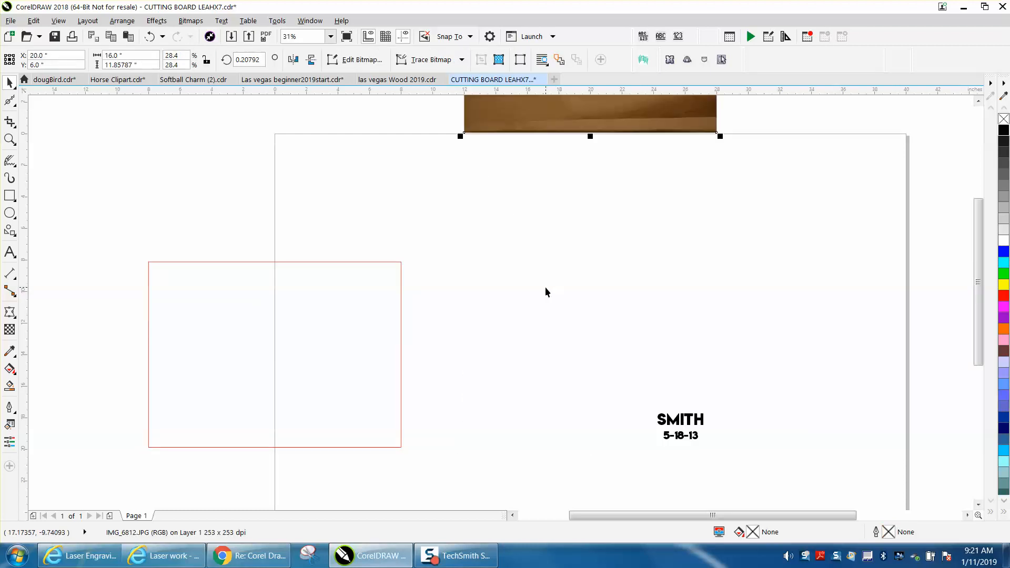
Step: Nudge the red rectangle back 20 inches to the right and move it with the text to the page's upper-left corner
left_click(401, 324)
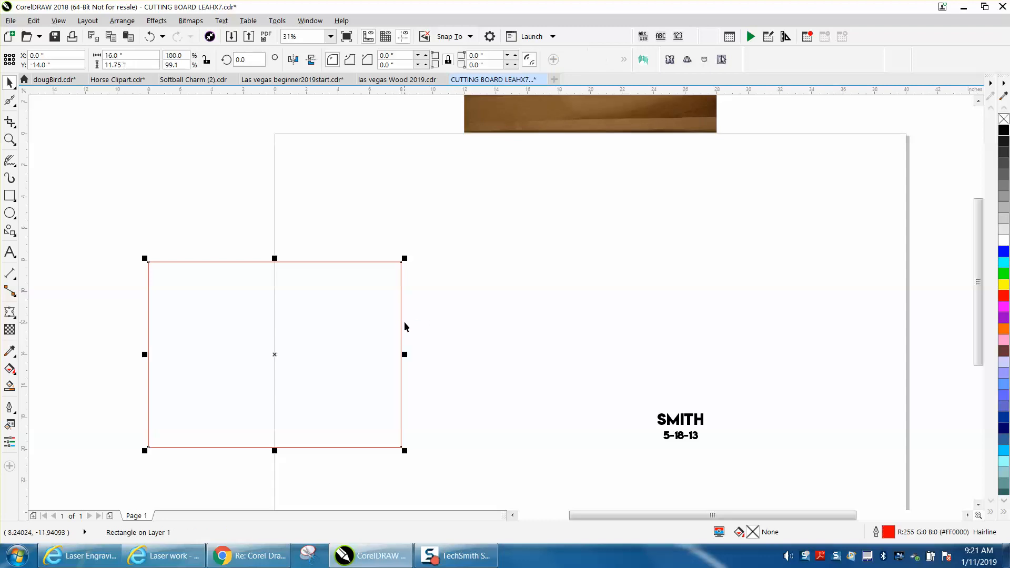
key("Right")
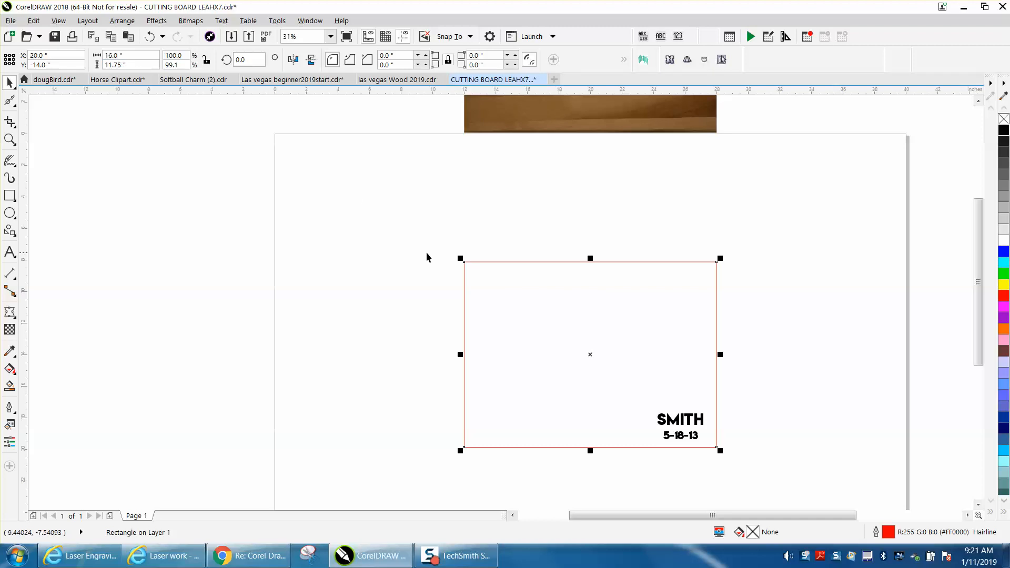
left_click_drag(440, 237, 789, 500)
left_click_drag(464, 262, 275, 135)
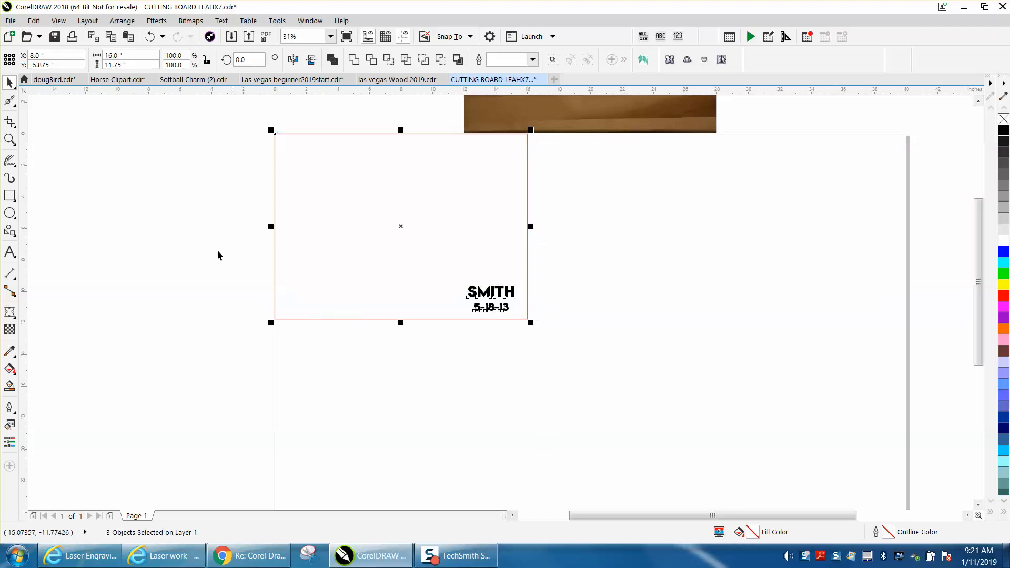
Step: Group the name and date text lines inside the board outline
left_click(19, 143)
left_click_drag(420, 273, 664, 384)
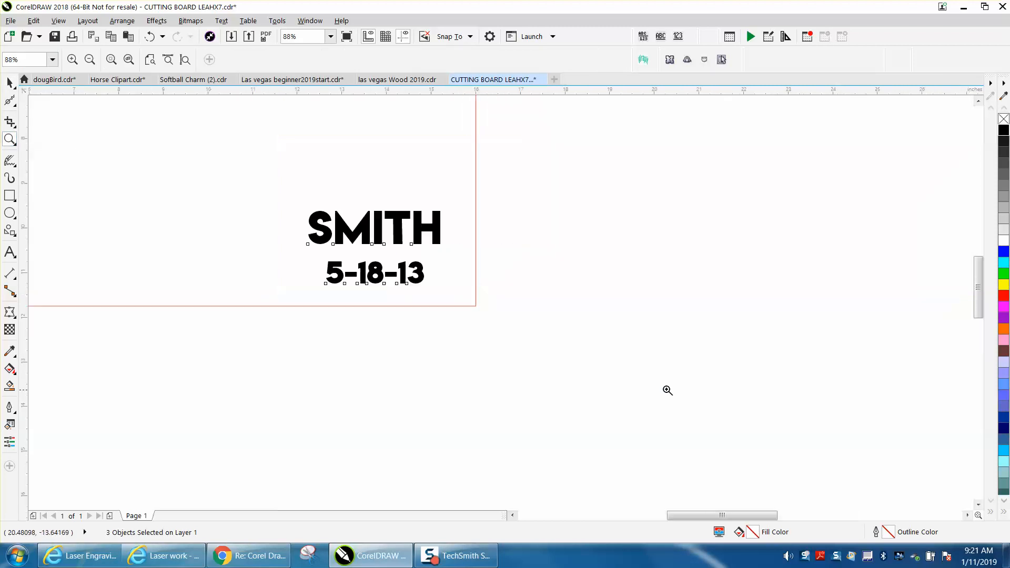
left_click(9, 83)
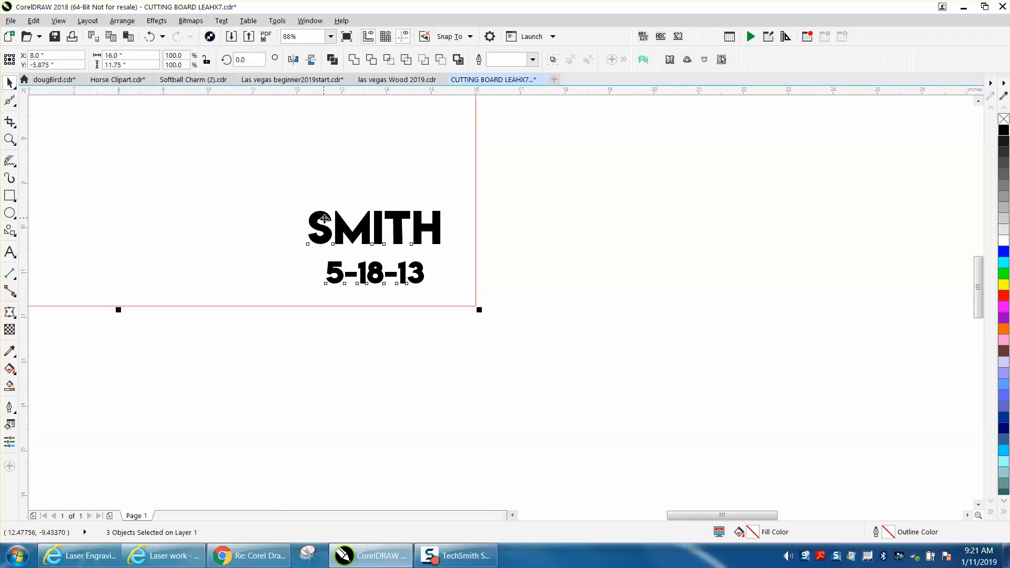
left_click(483, 231)
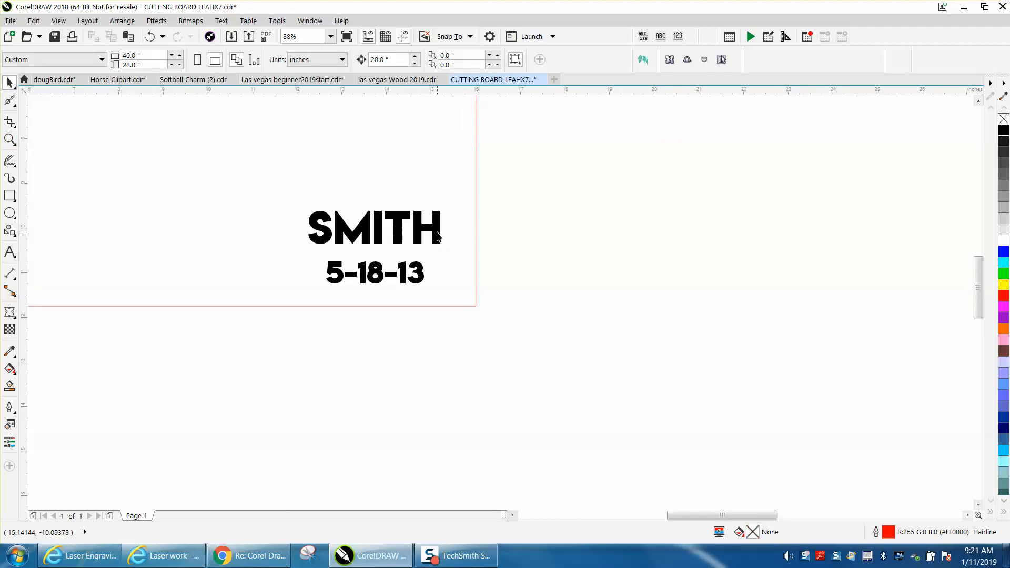
left_click(450, 243)
left_click(437, 245)
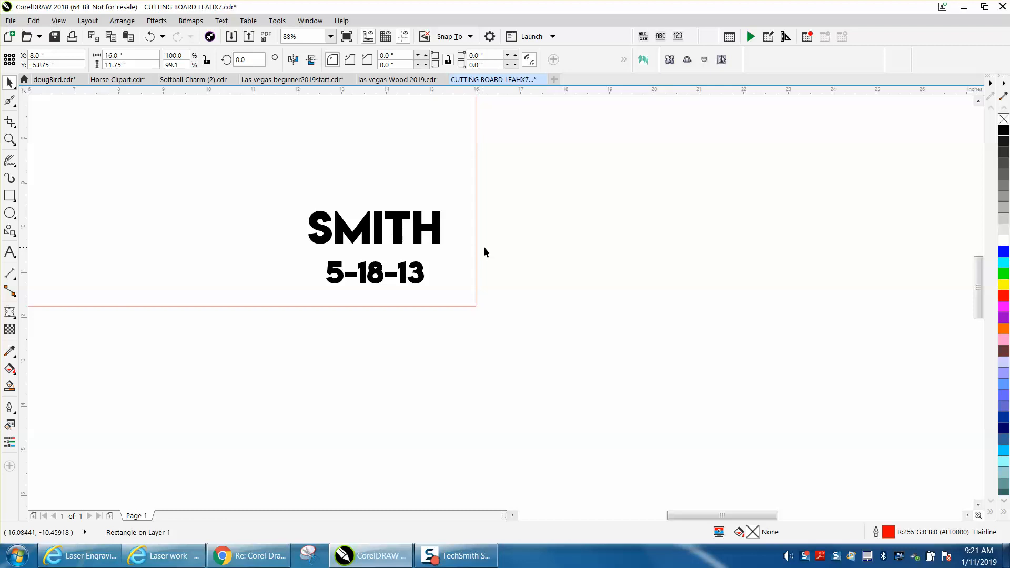
left_click(487, 245)
left_click(437, 238)
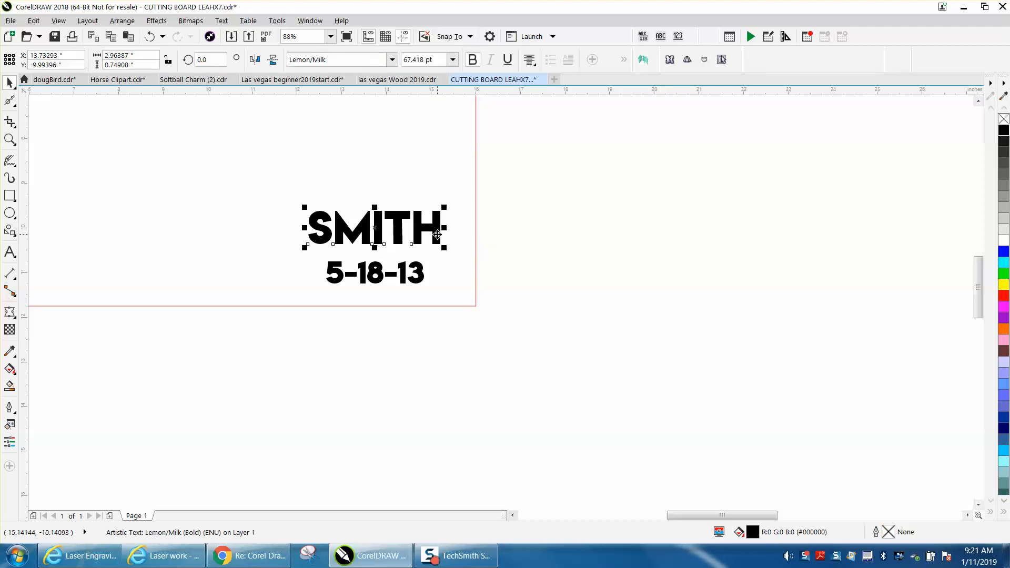
left_click_drag(496, 201, 277, 295)
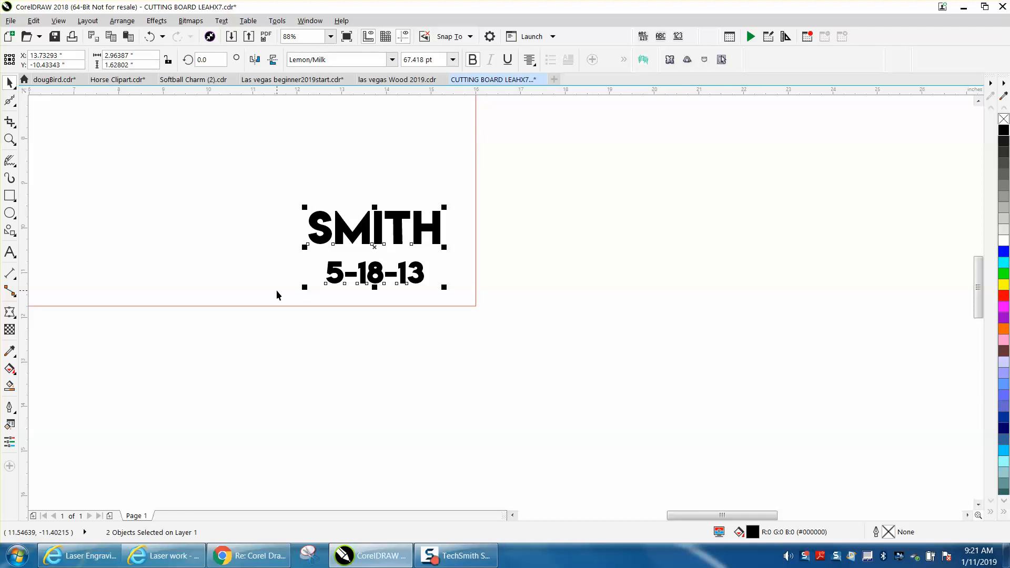
key("ctrl+g")
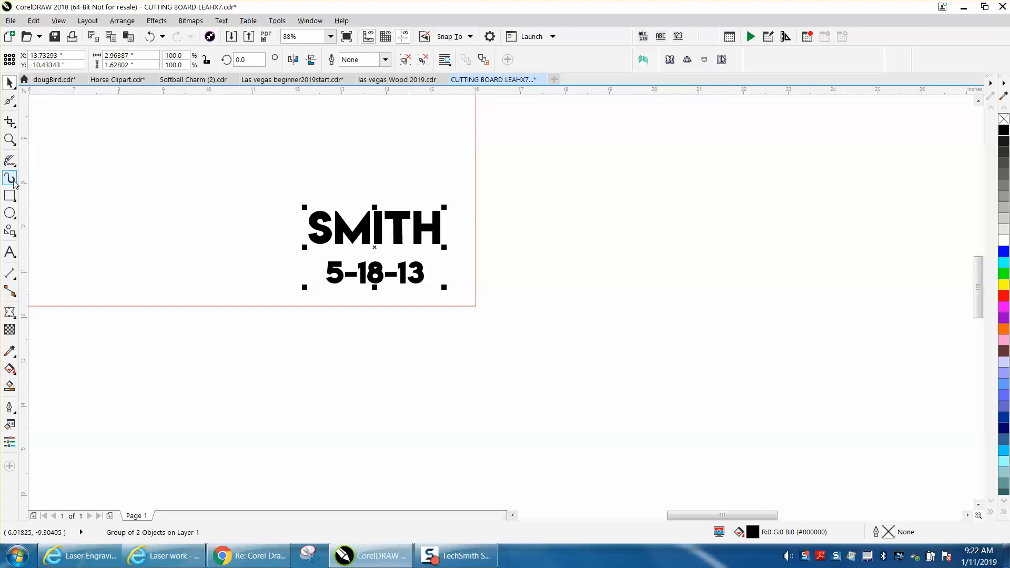
Step: Draw a rectangle around the grouped name and date, about 2.99 by 1.65 inches
left_click(9, 139)
left_click_drag(255, 194, 542, 325)
left_click(9, 196)
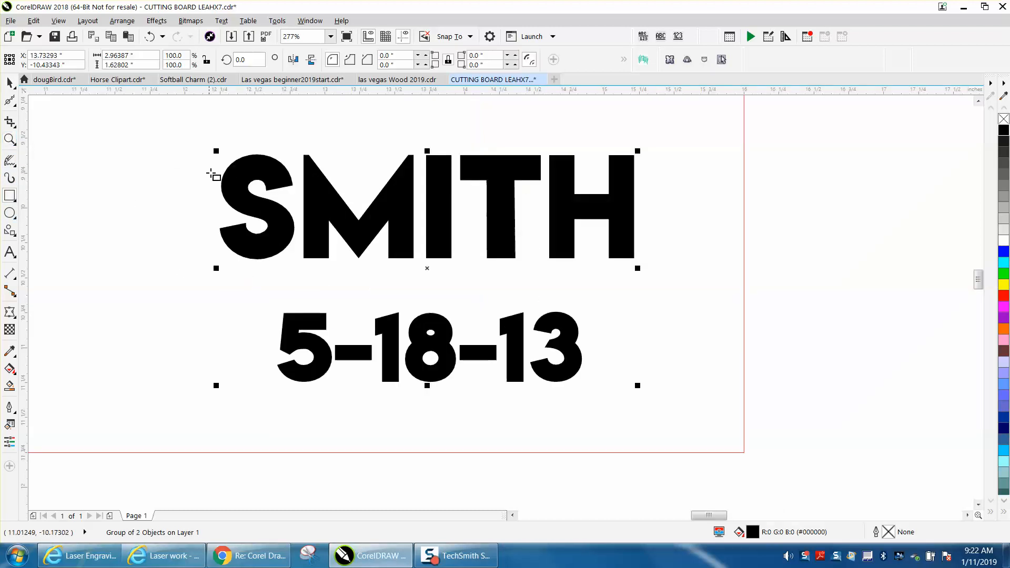
left_click_drag(219, 156, 637, 377)
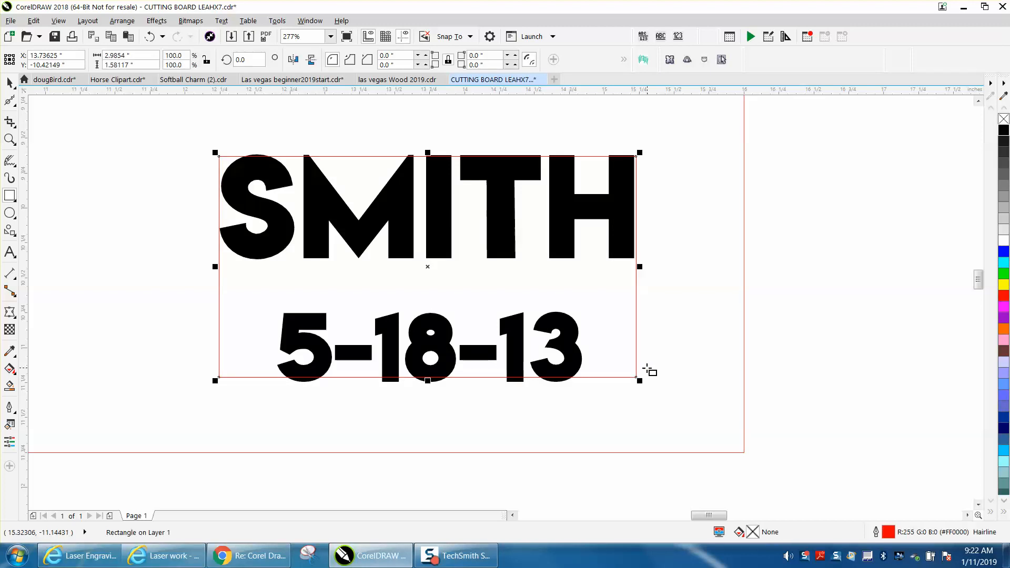
left_click_drag(428, 380, 428, 385)
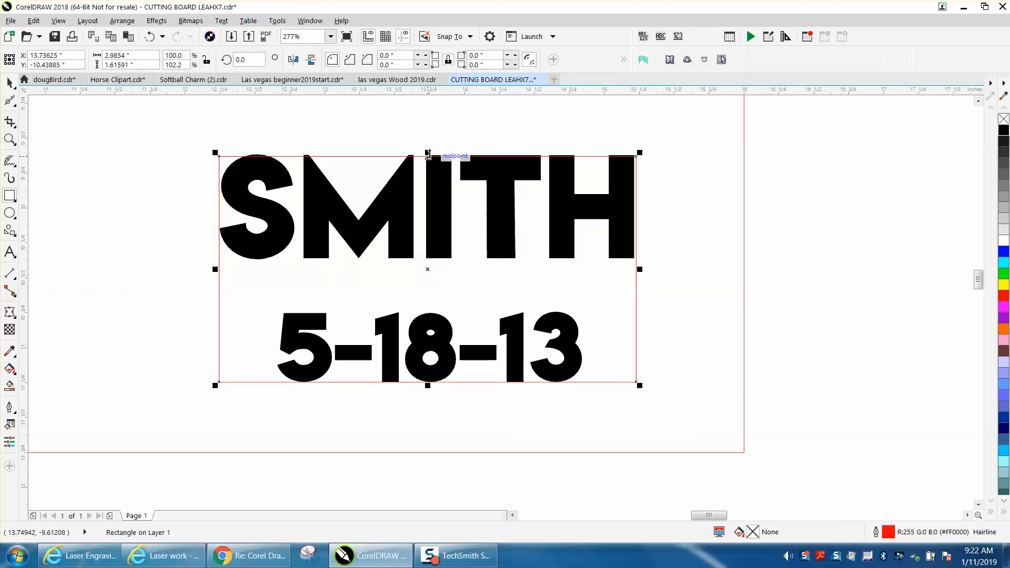
left_click_drag(429, 152, 428, 144)
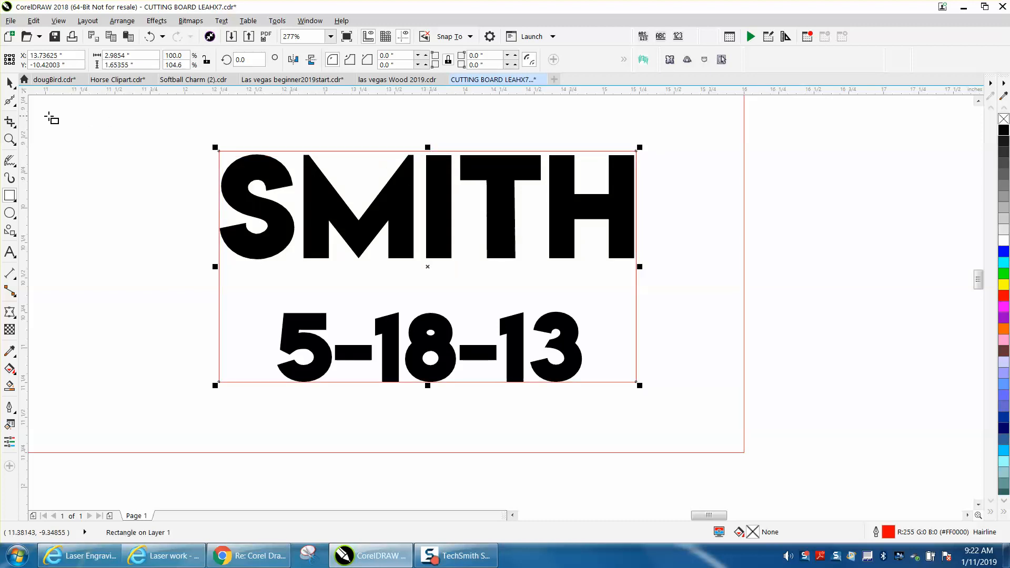
Step: Tighten the small rectangle's top and right edges to the text, to about 2.96 by 1.62 inches
left_click(9, 139)
left_click_drag(176, 136, 806, 379)
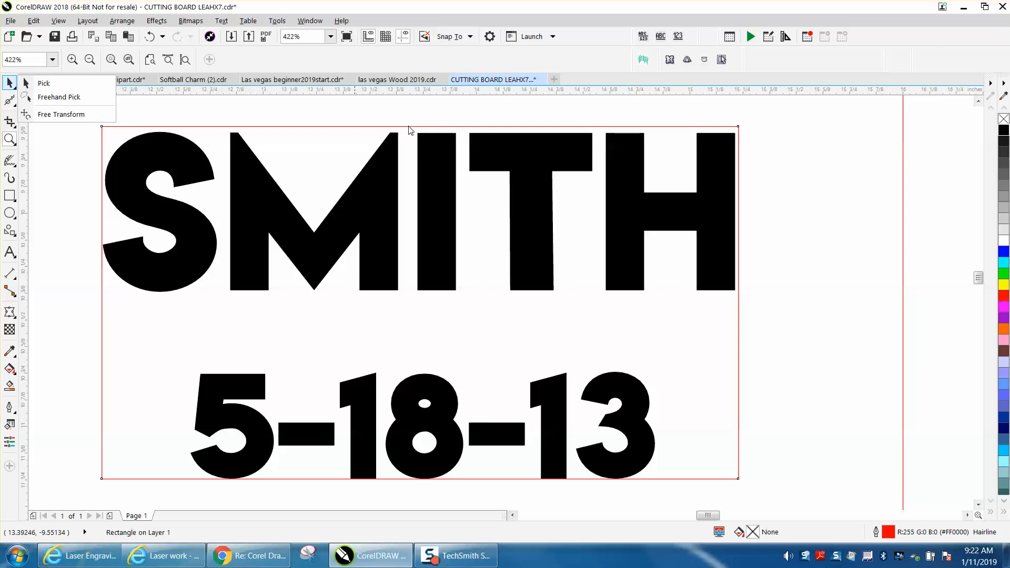
left_click(9, 83)
left_click(44, 83)
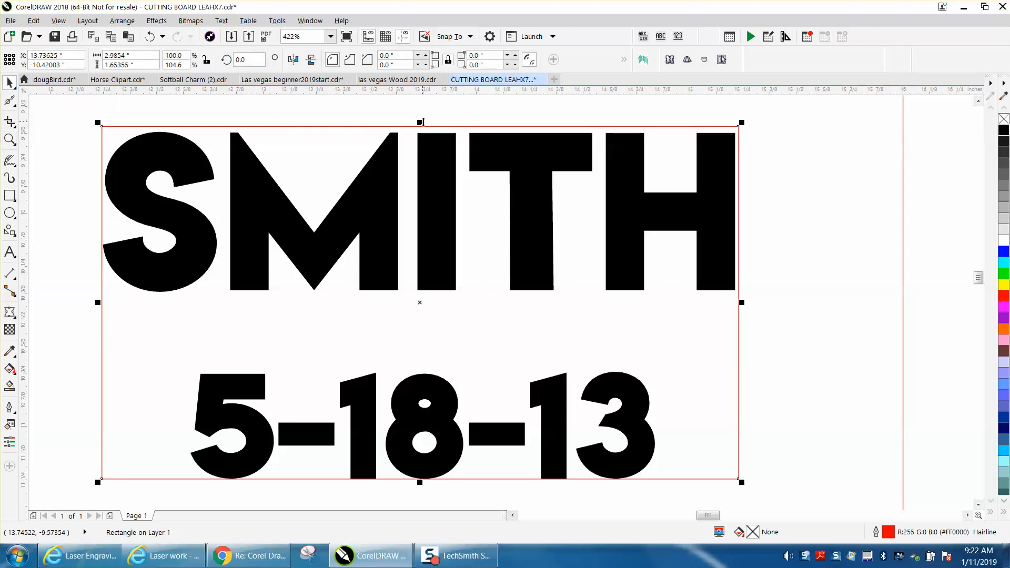
left_click_drag(421, 124, 421, 131)
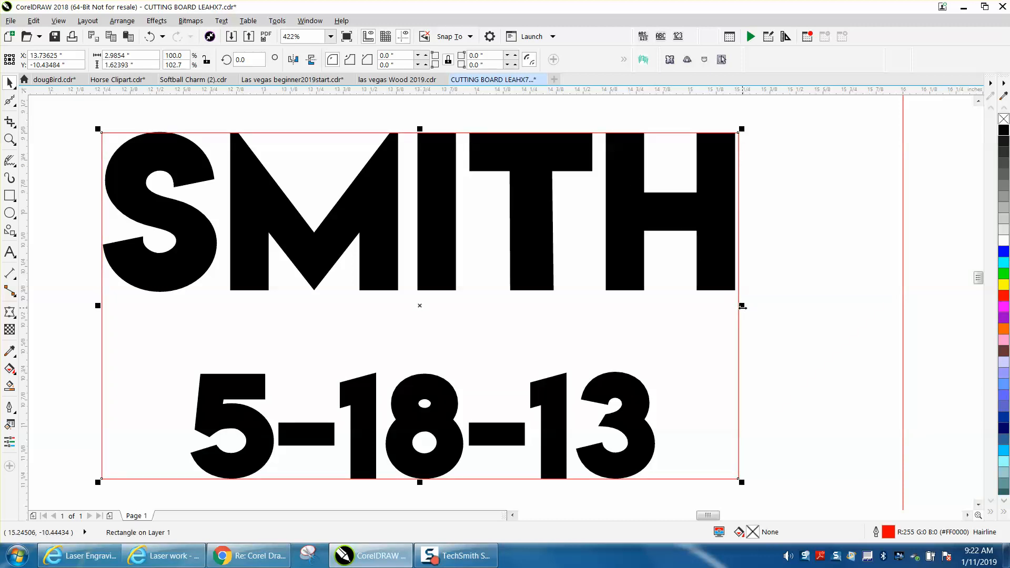
left_click_drag(743, 306, 735, 308)
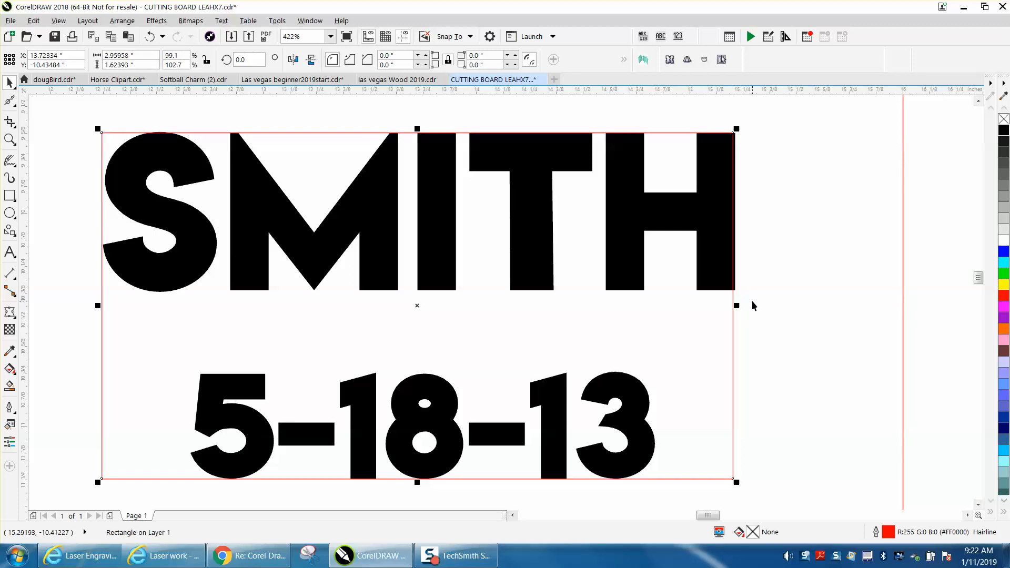
left_click(752, 302)
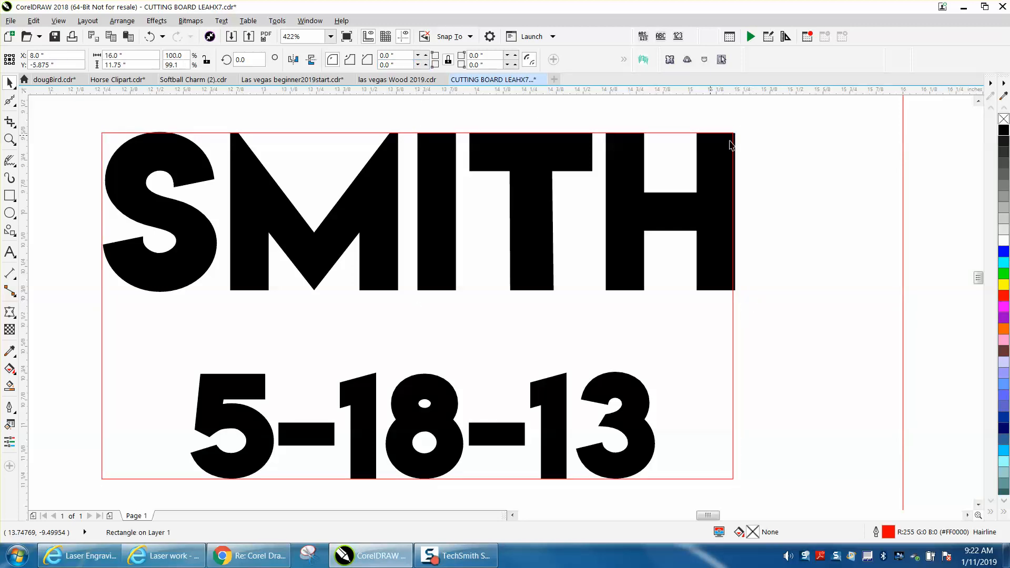
Step: Set the nudge distance to 0.02 inches and nudge the small rectangle once to the right
left_click(922, 172)
left_click(387, 56)
key("BackSpace")
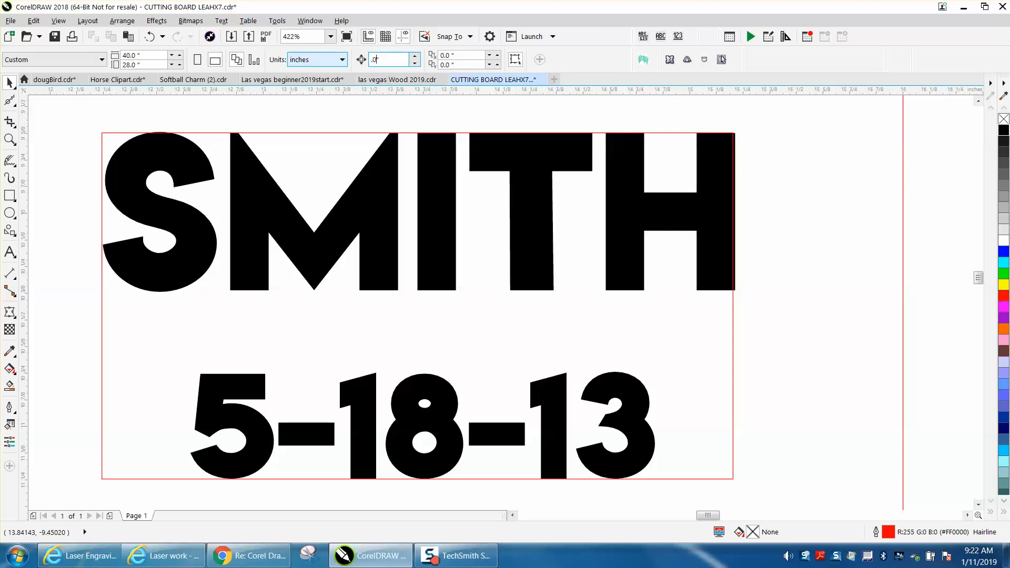
key("Return")
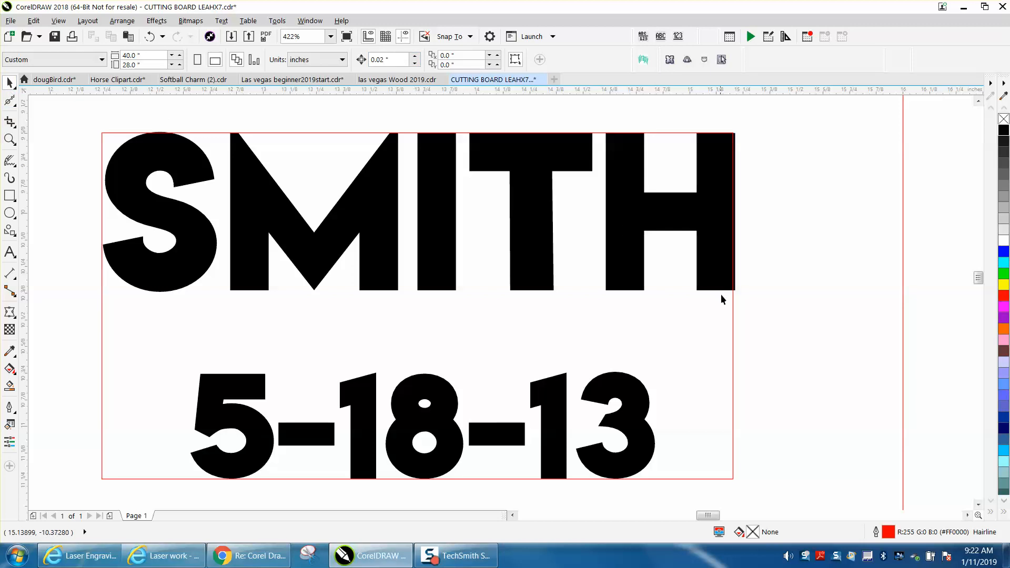
left_click(735, 304)
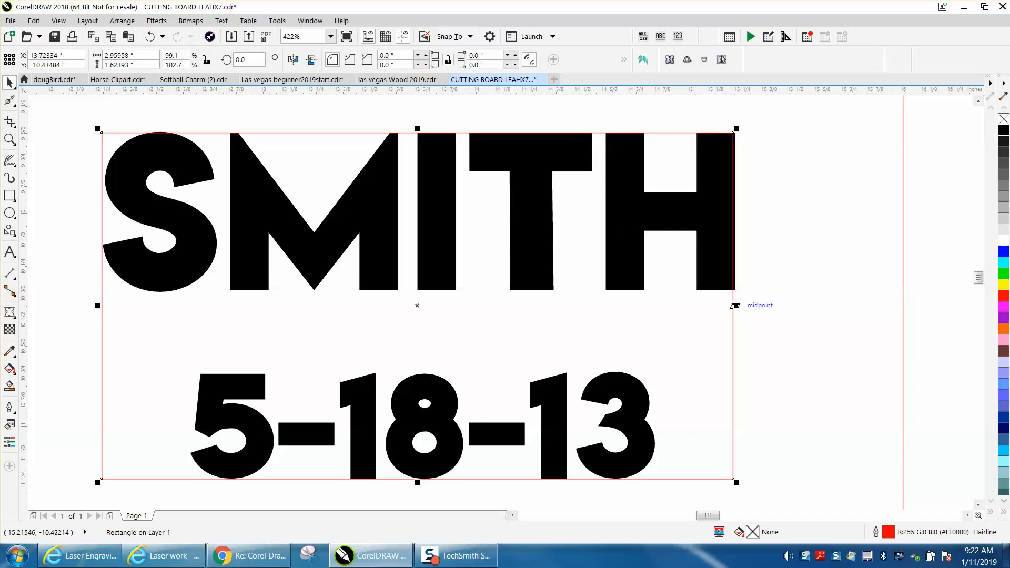
key("Right")
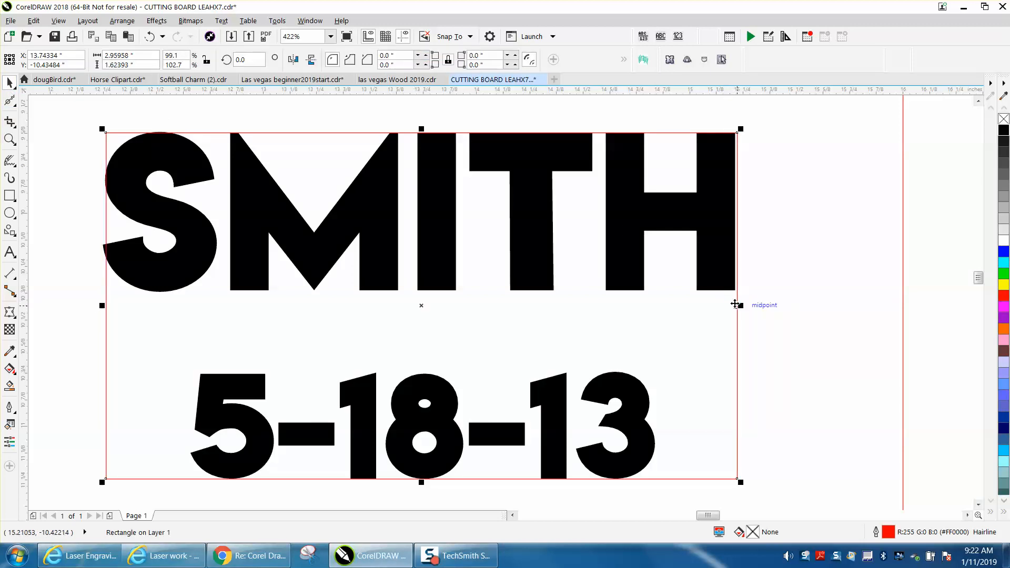
left_click(763, 289)
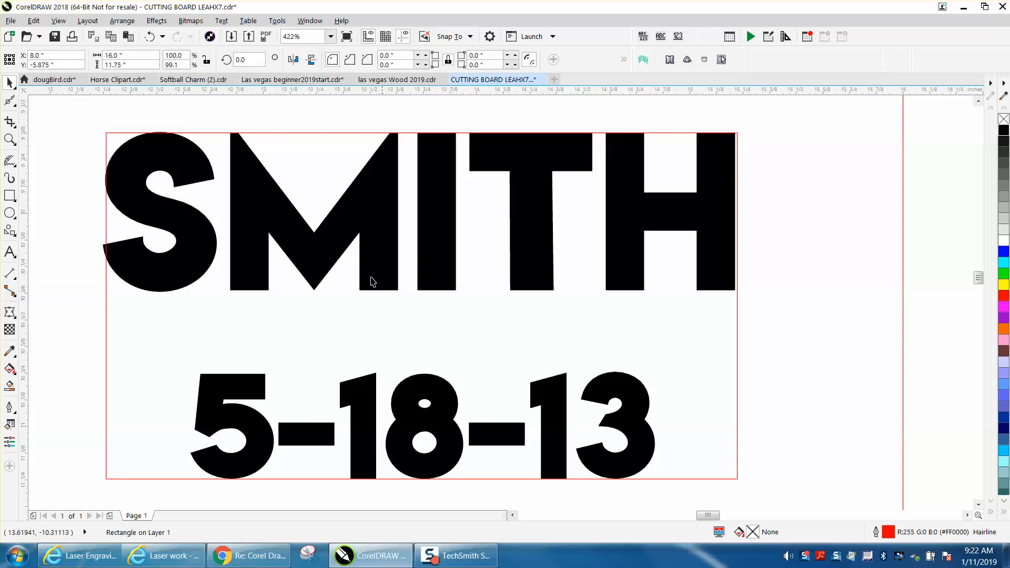
Step: Center the text group and its small rectangle together on the page
scroll(548, 304, "down", 3)
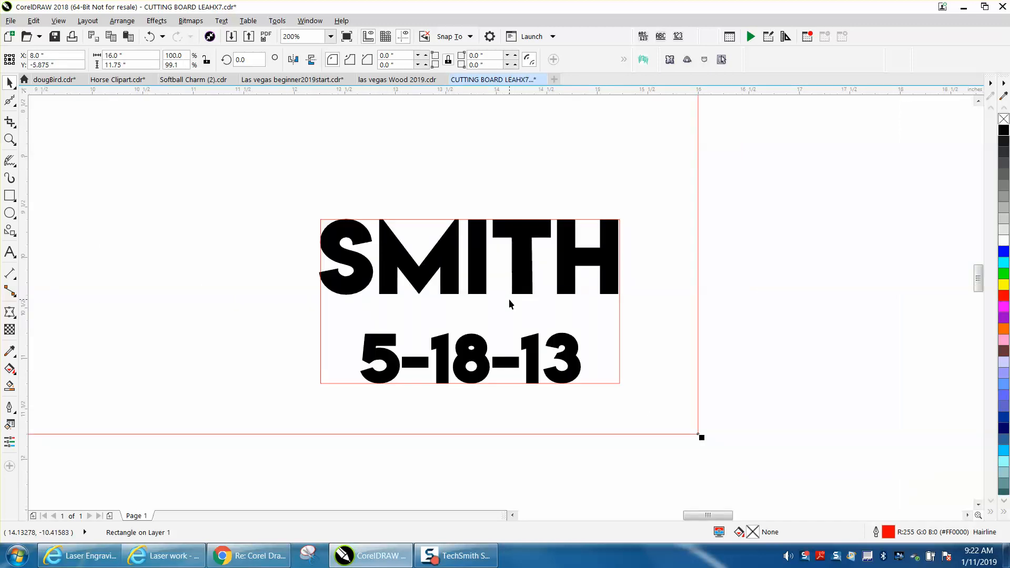
scroll(510, 299, "down", 3)
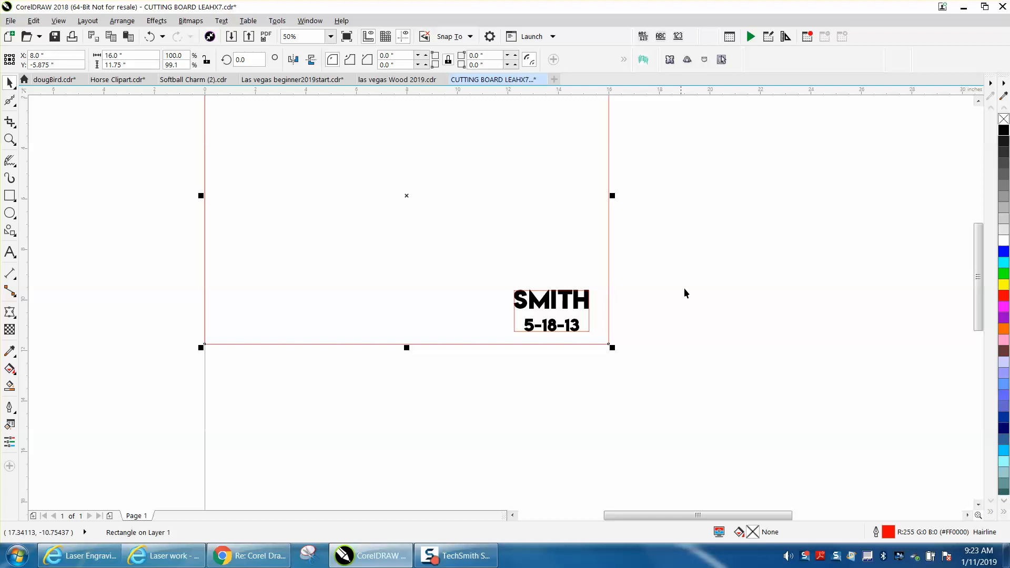
left_click(683, 274)
left_click_drag(653, 272, 542, 339)
left_click_drag(461, 351, 459, 351)
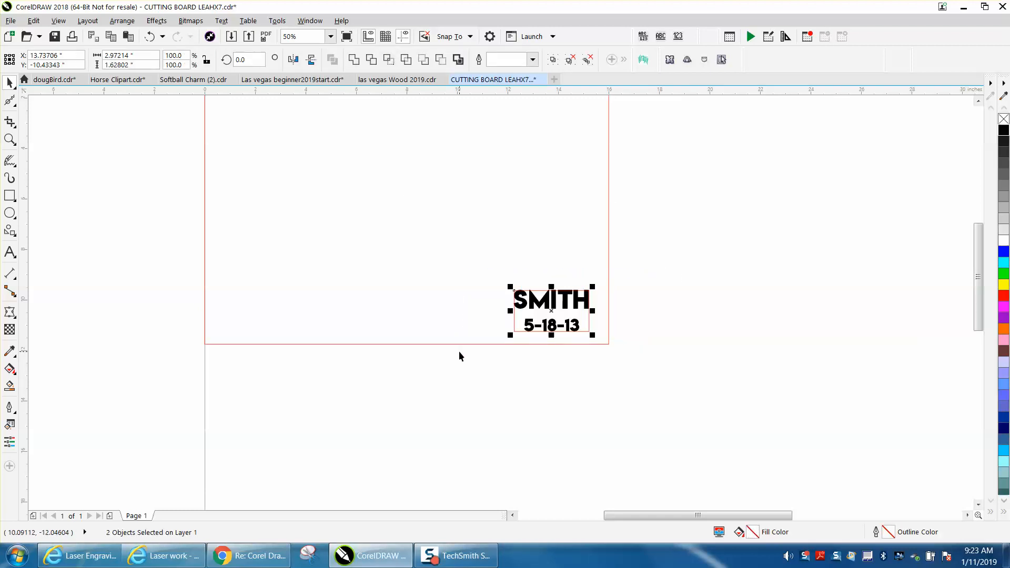
key("p")
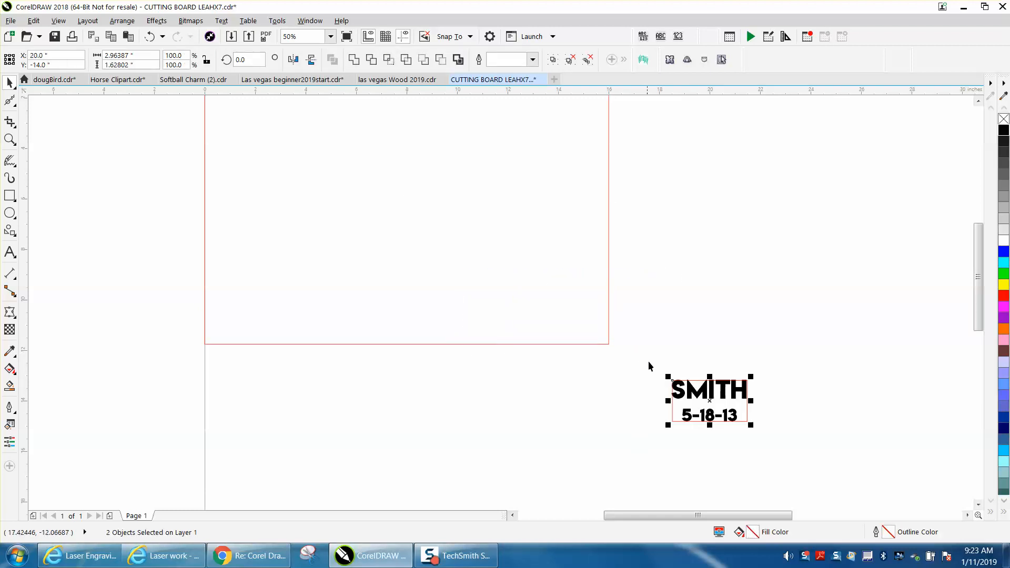
Step: Move the text and its small rectangle so their lower-right corner snaps to the board outline's lower-right corner
left_click_drag(658, 356, 665, 406)
left_click_drag(789, 448, 607, 348)
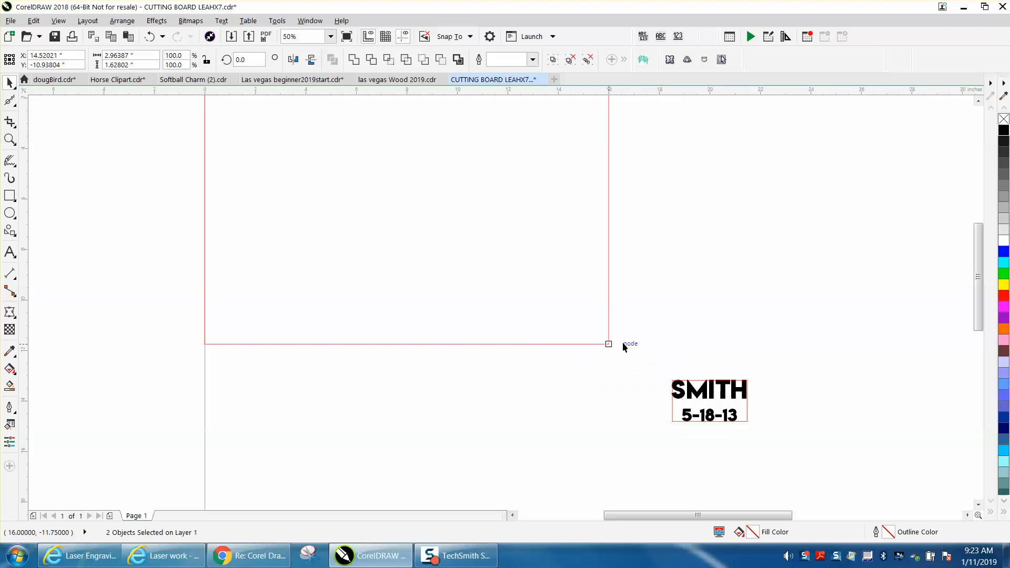
left_click(644, 341)
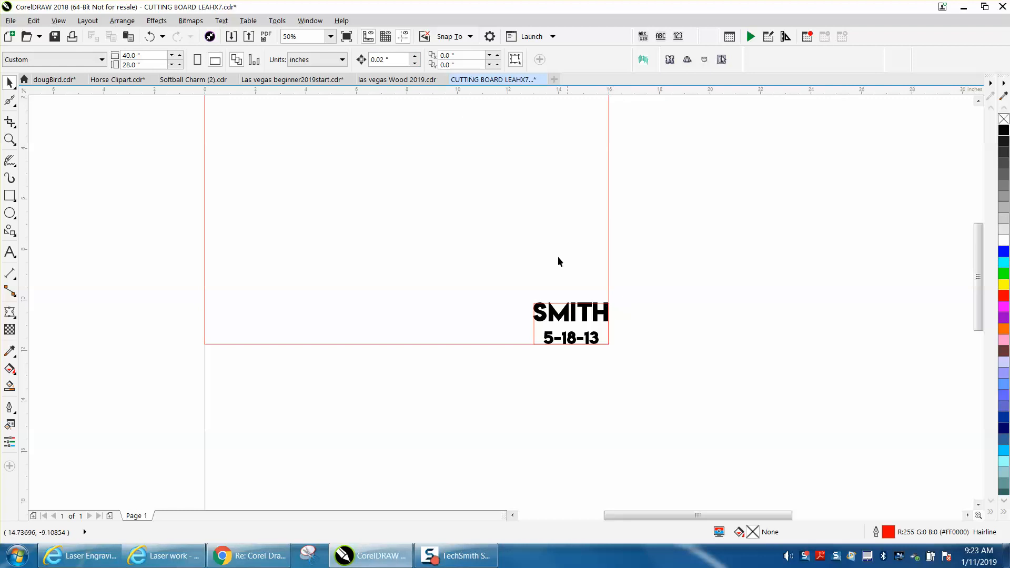
Step: Set the nudge distance to 0.5 inches and nudge the text and its small rectangle once up and once left
triple_click(387, 57)
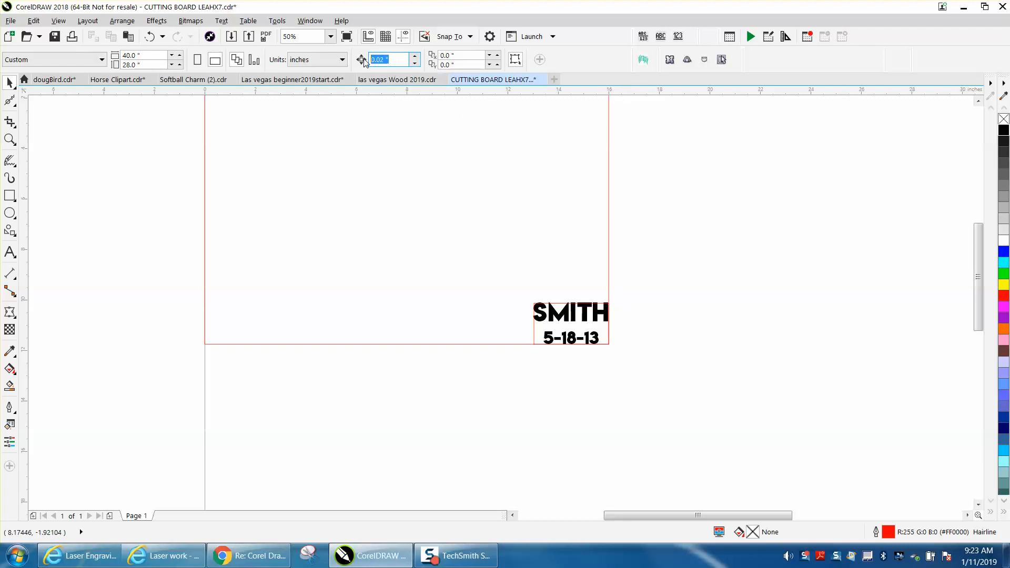
key("BackSpace")
type(".5")
left_click_drag(657, 273, 648, 341)
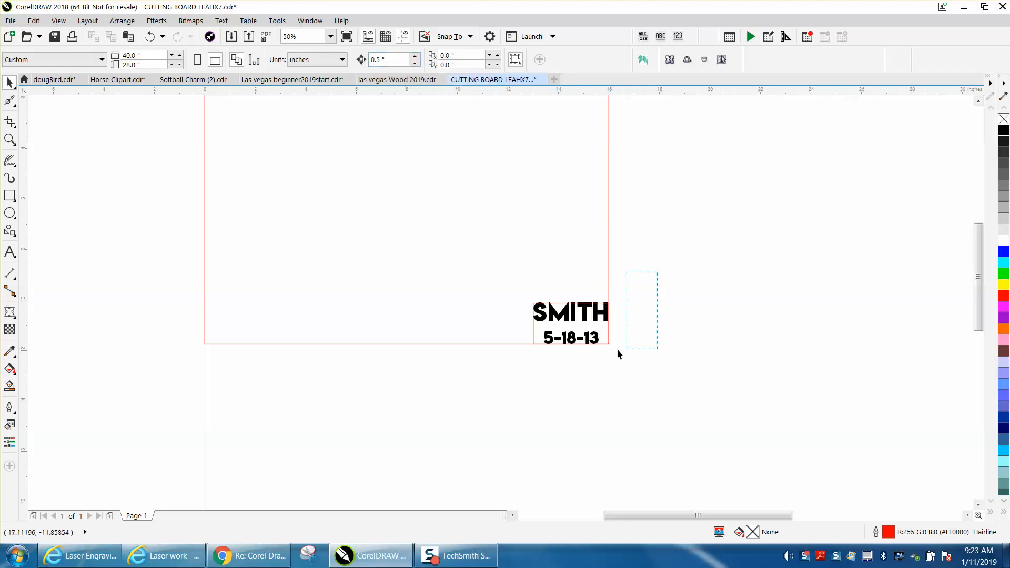
left_click_drag(507, 371, 495, 377)
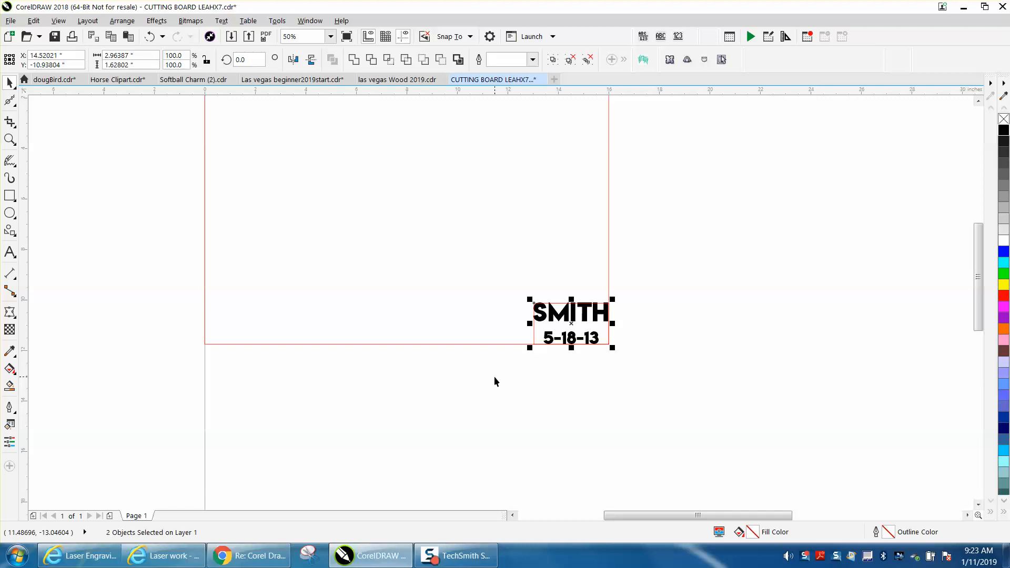
key("Up")
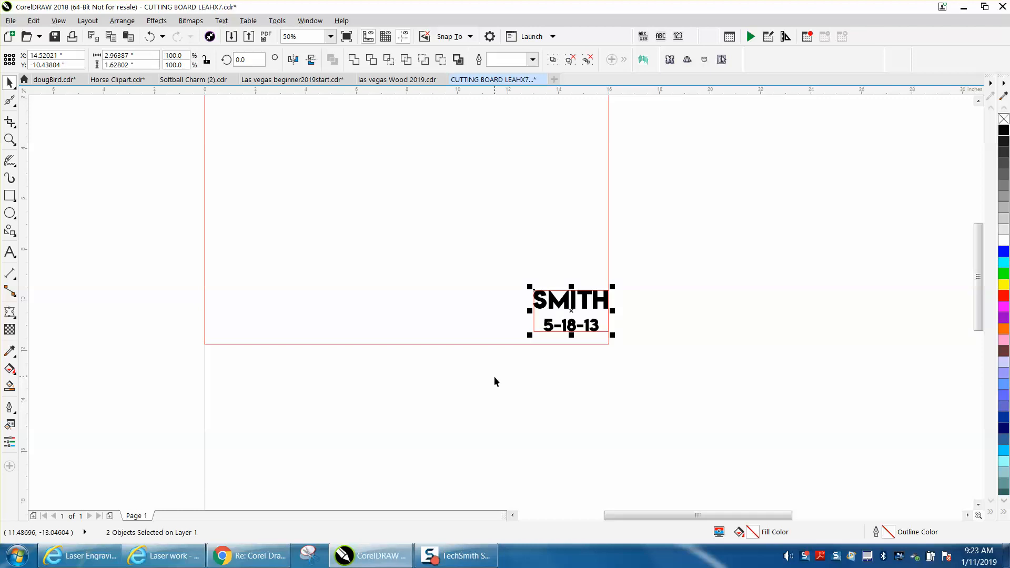
key("Left")
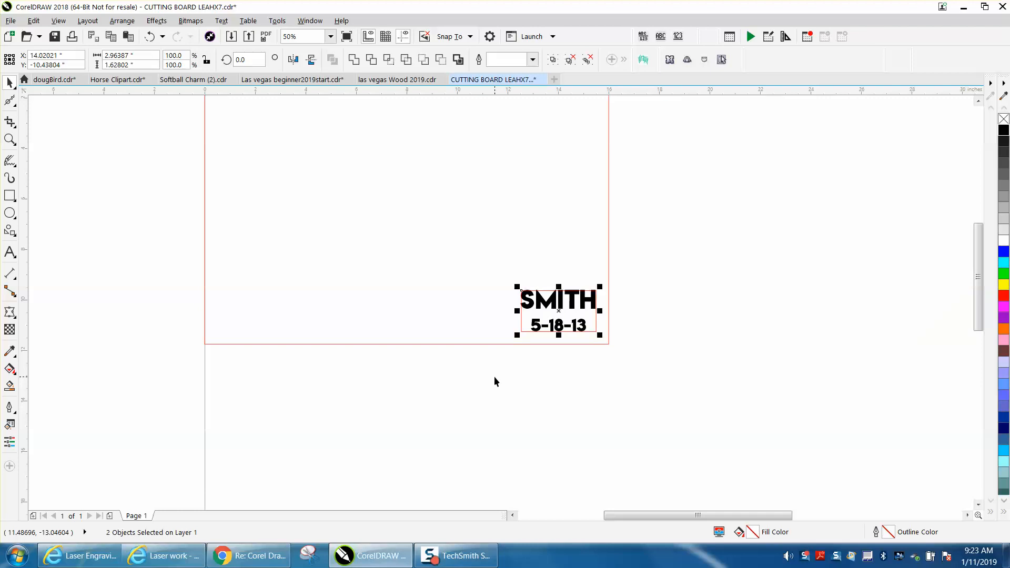
left_click(636, 372)
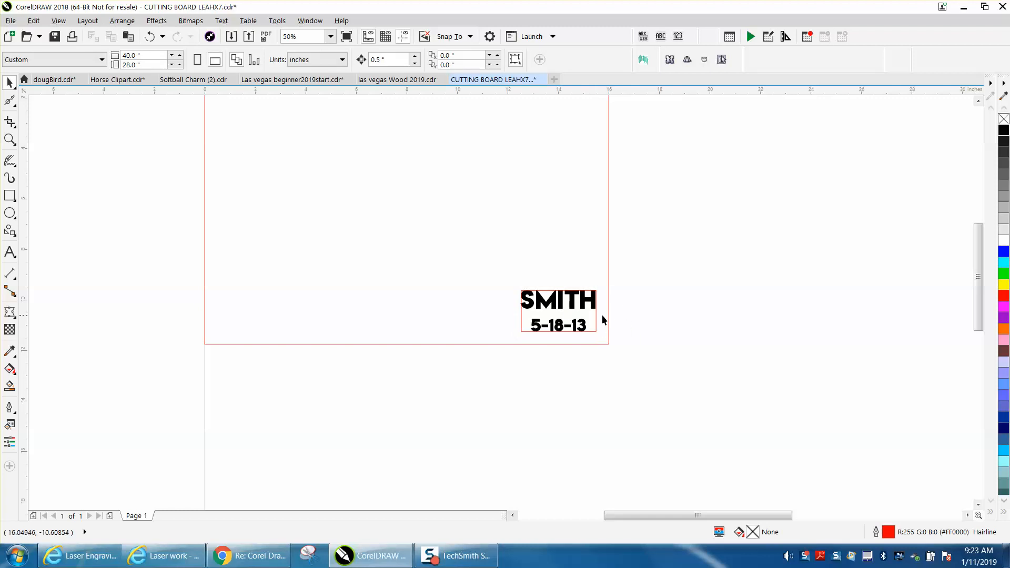
Step: Select only the small rectangle around the text and set up printing of the selection on the Epilog Engraver WinX64 Fusion
left_click(10, 139)
left_click_drag(471, 291, 741, 413)
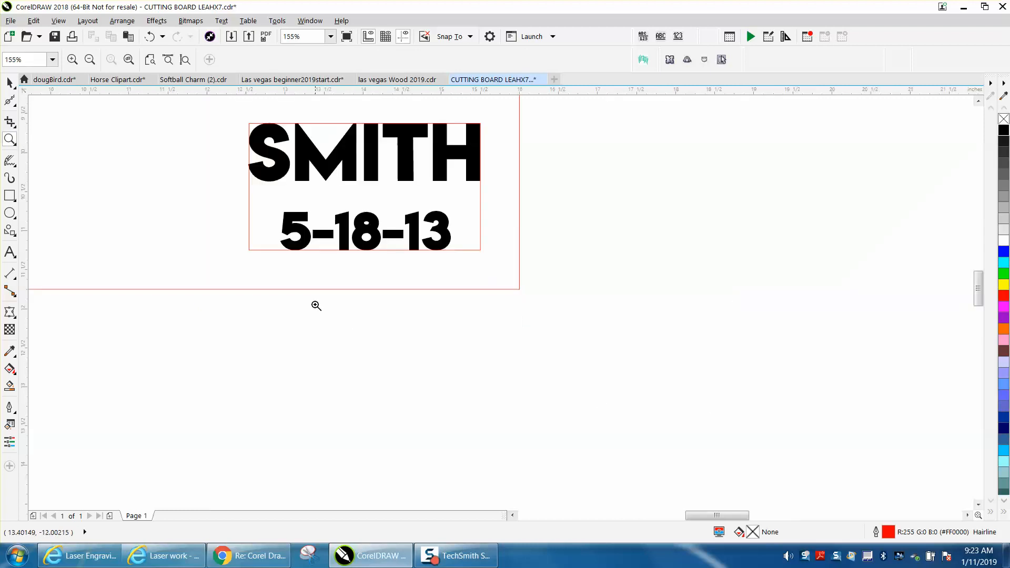
left_click(10, 83)
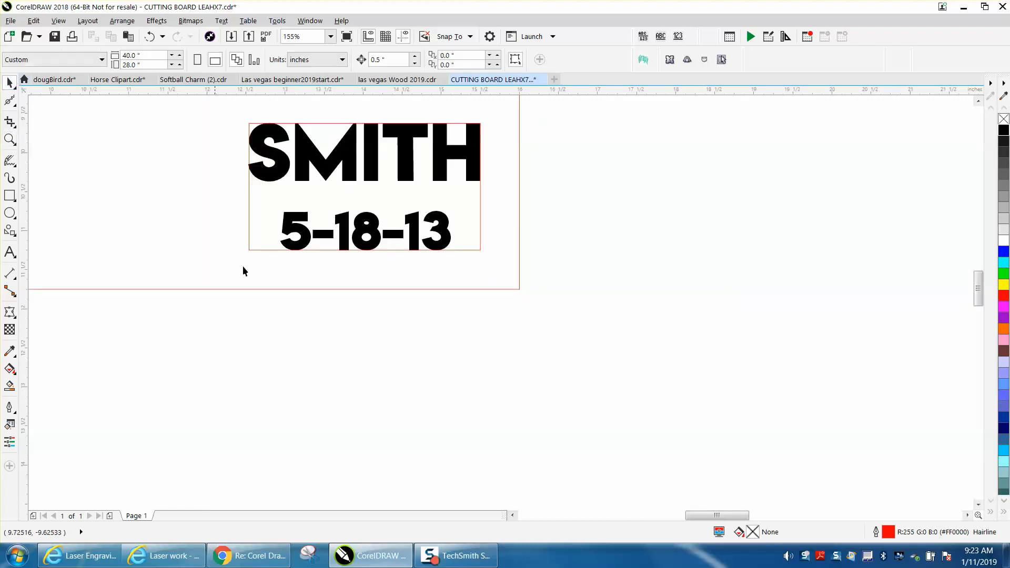
left_click(260, 250)
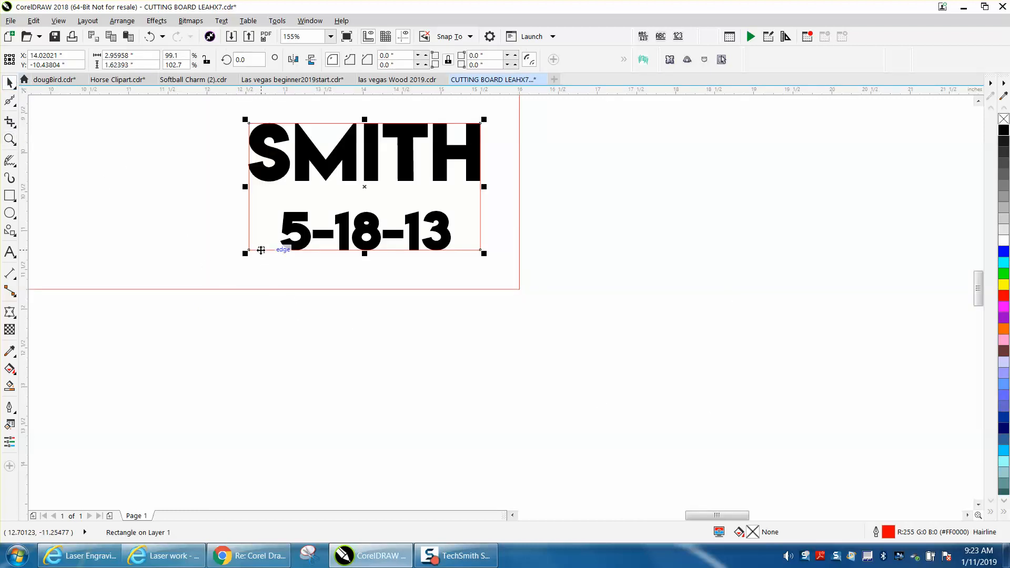
left_click(72, 36)
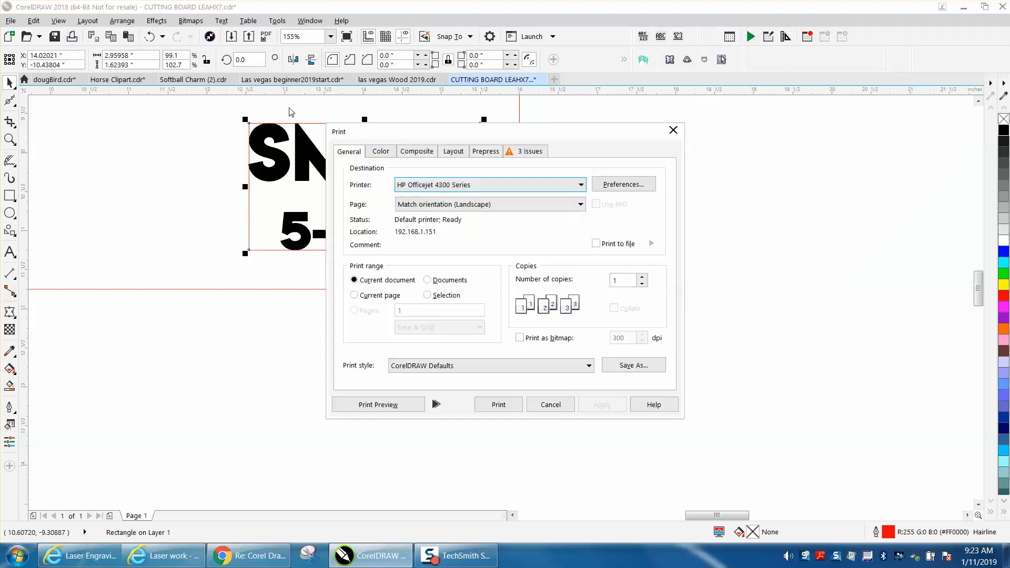
left_click(573, 188)
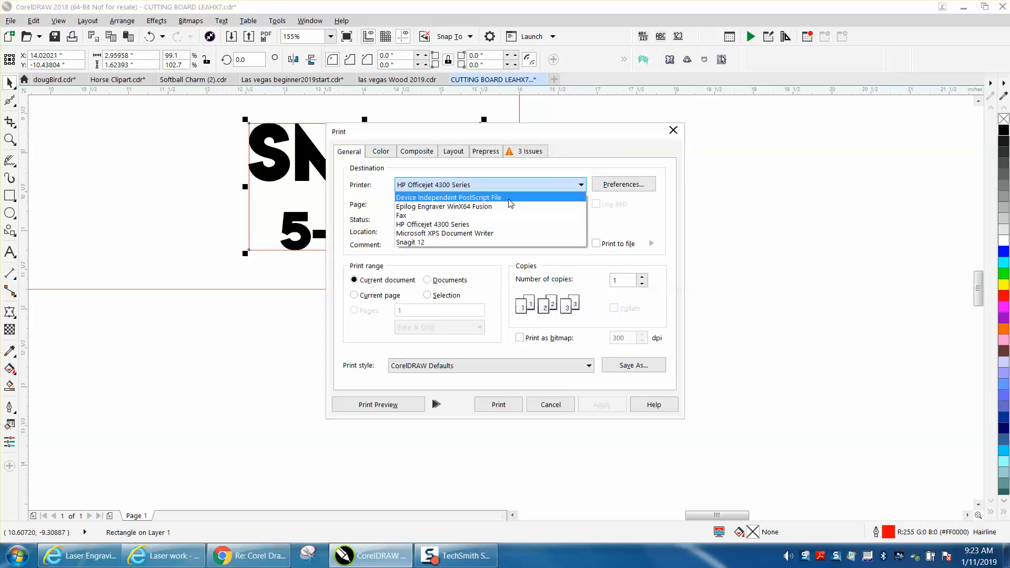
left_click(453, 207)
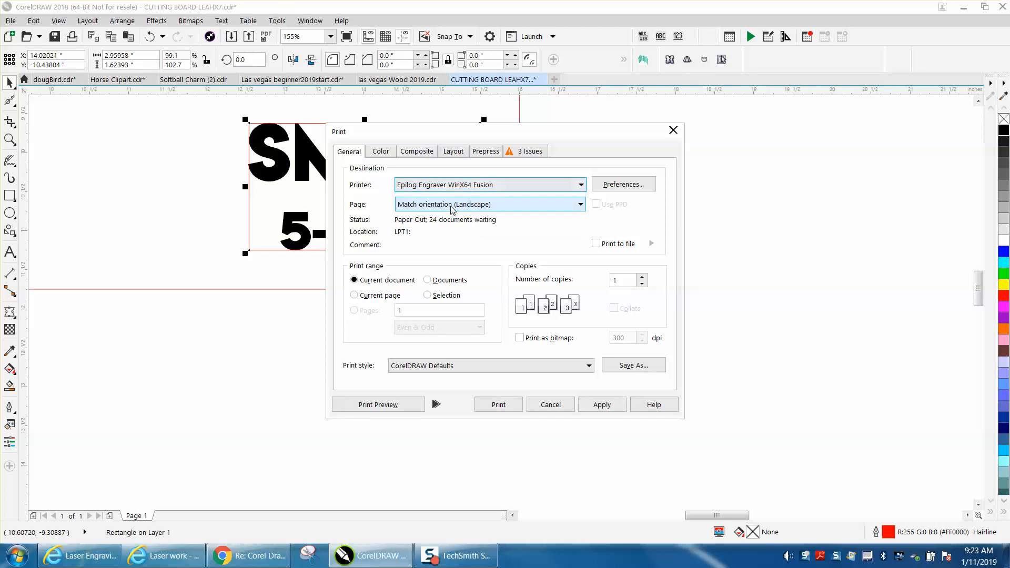
left_click(427, 295)
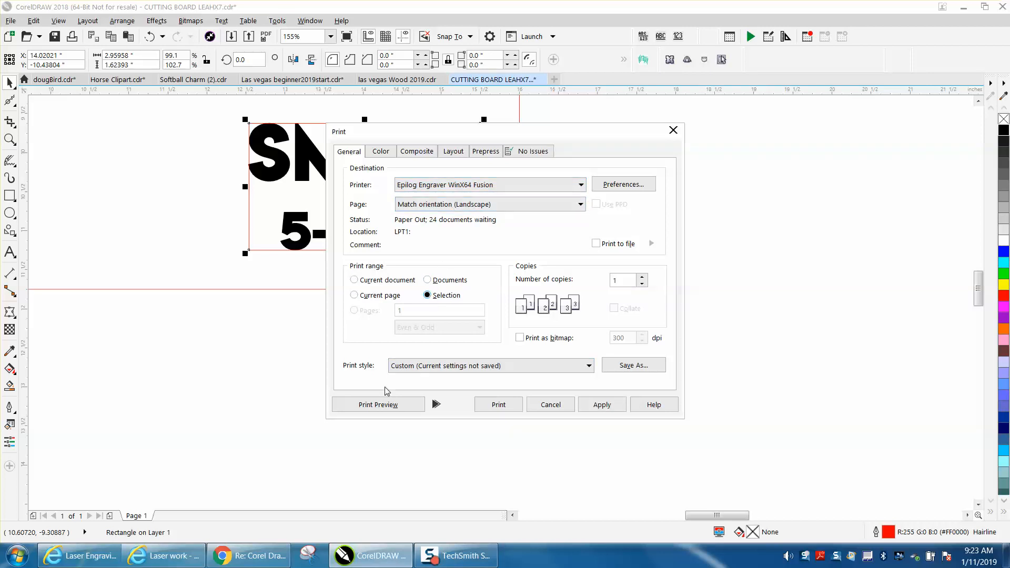
Step: Preview the rectangle's print position on the page, leave the print setup without printing, and deselect the rectangle
left_click(373, 404)
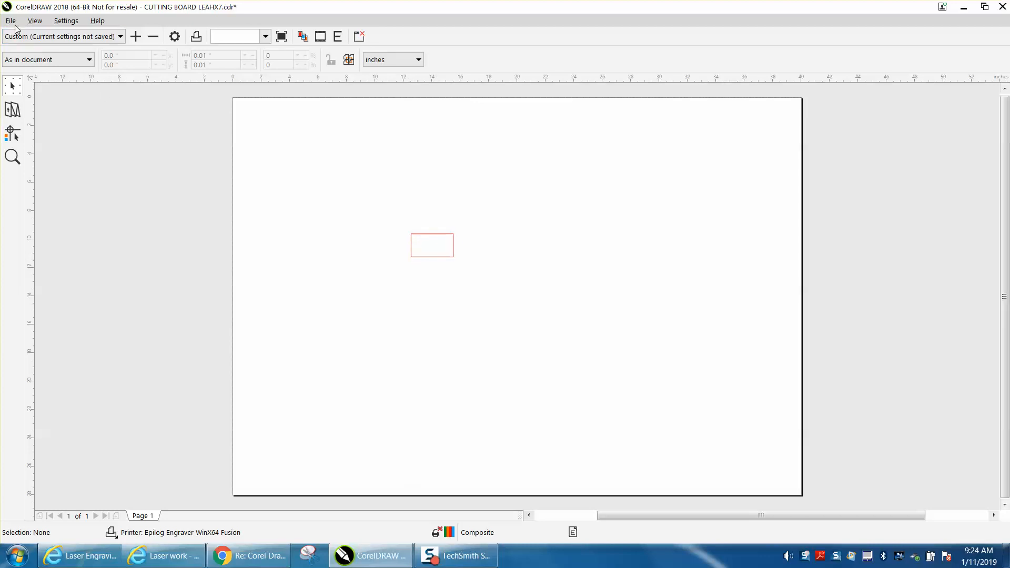
left_click(1002, 7)
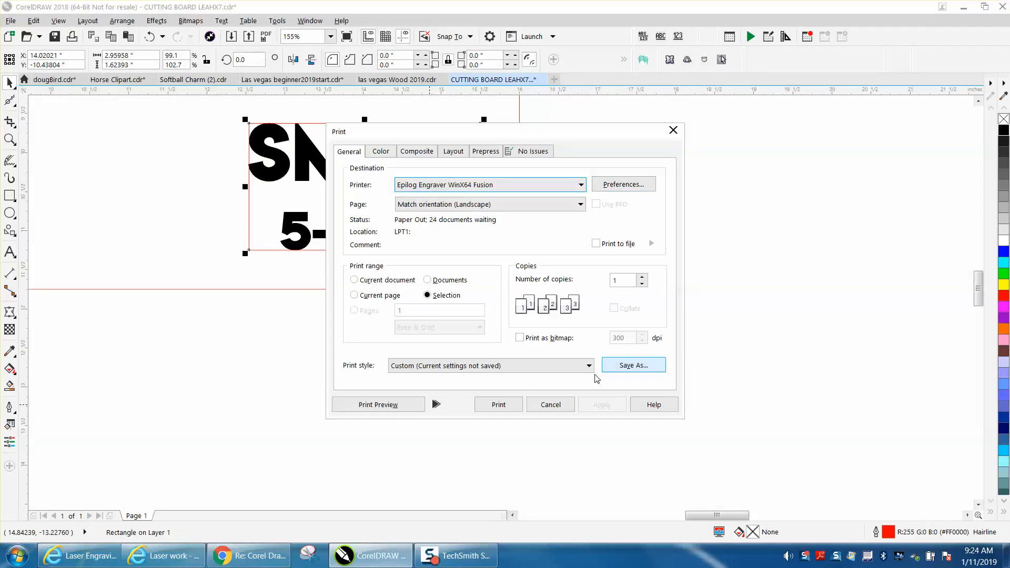
left_click(550, 405)
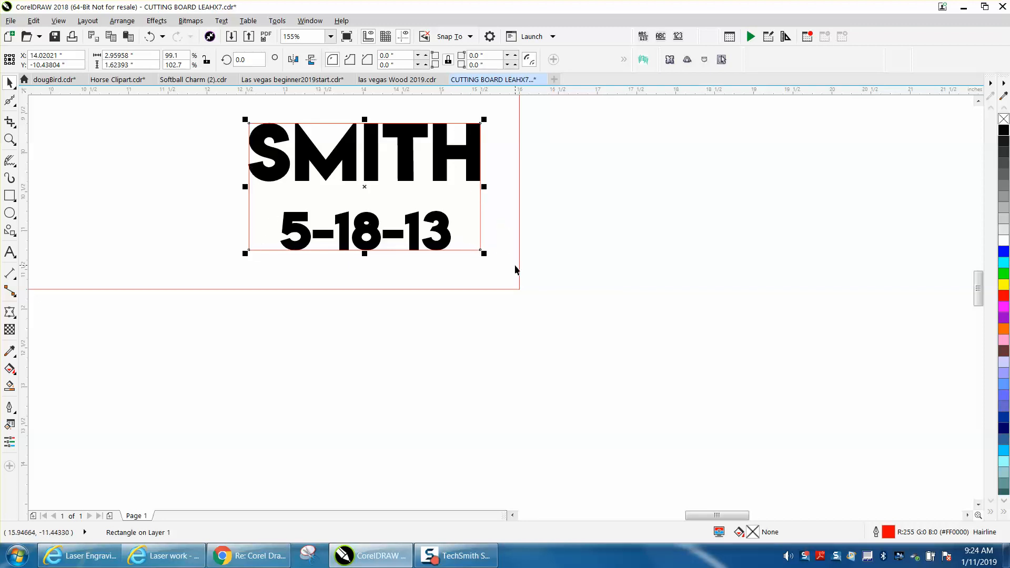
left_click(552, 269)
scroll(548, 267, "down", 4)
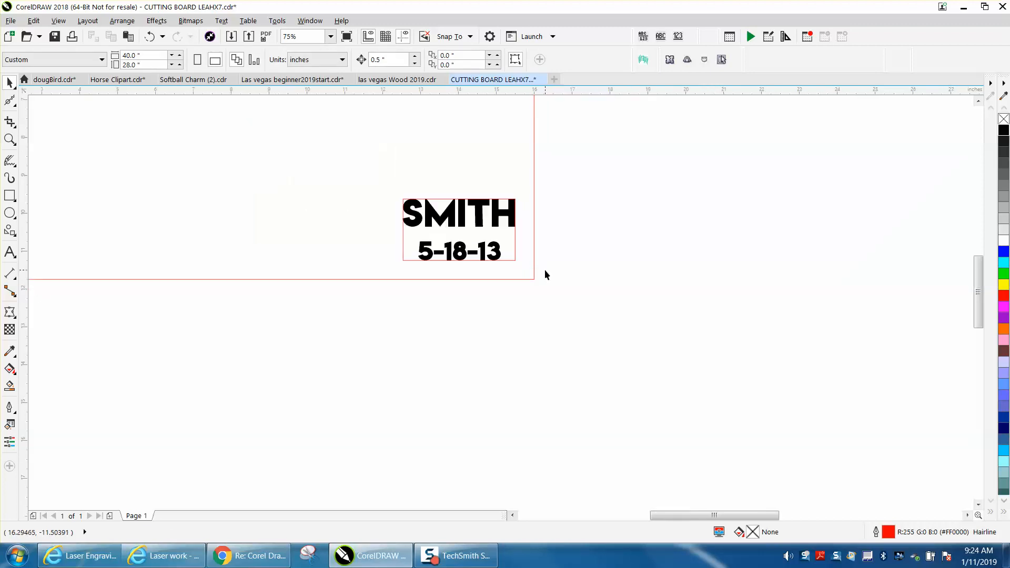